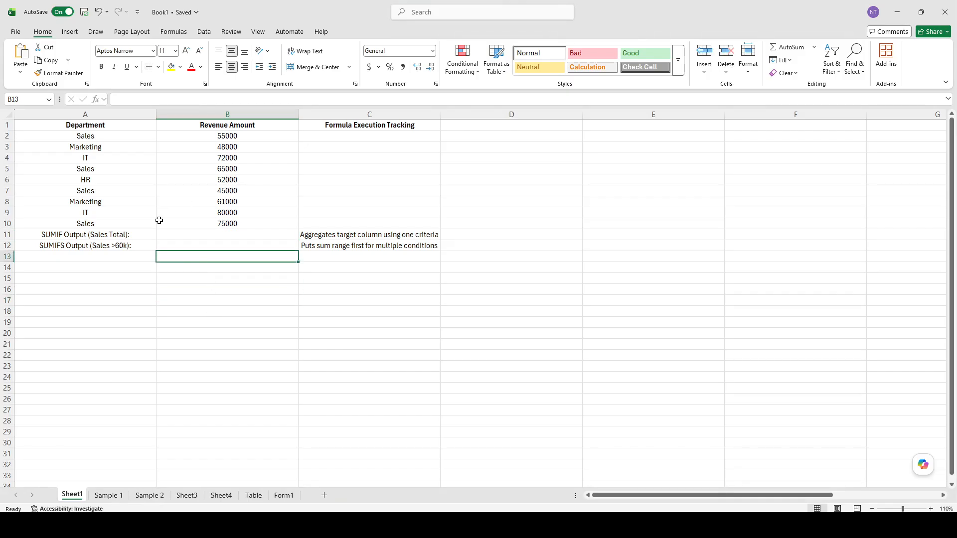
Enter the formula =SUMIF(A2:A10,"Sales",B2:B10) in cell B11 to total the Sales revenue.
click(194, 234)
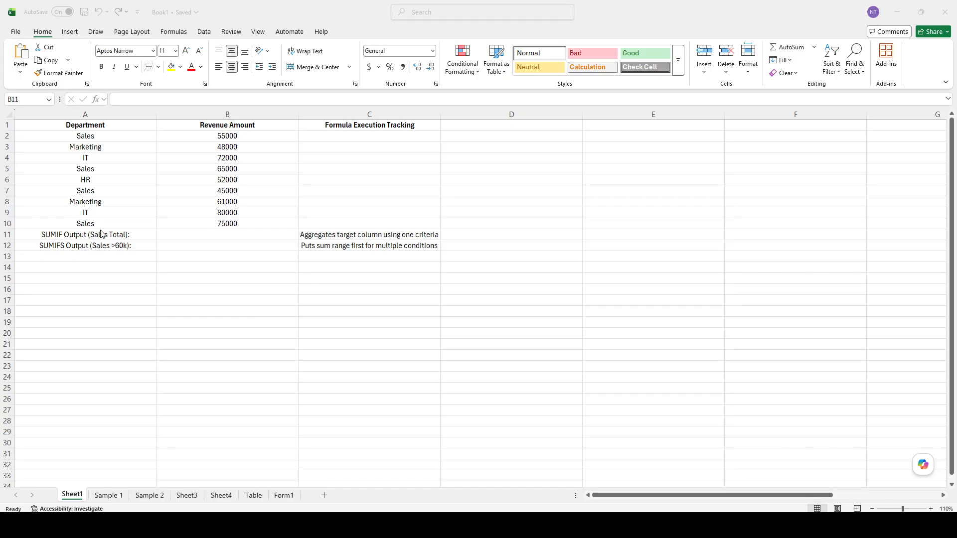
click(206, 241)
double_click(231, 237)
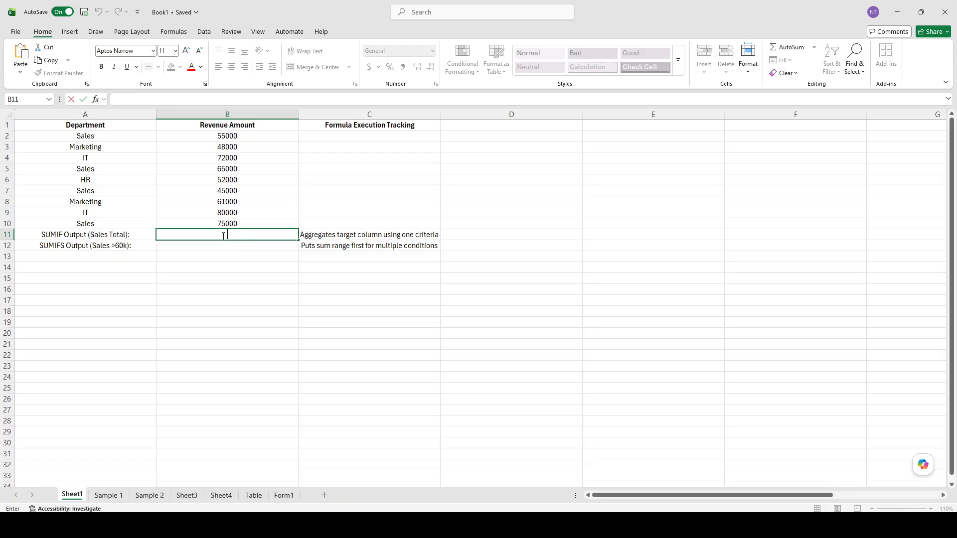
key(Escape)
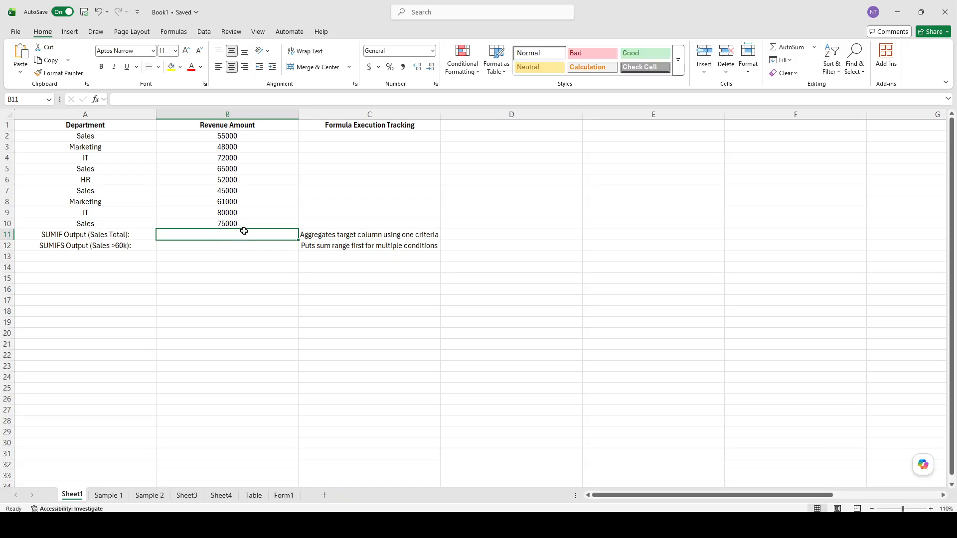
double_click(245, 232)
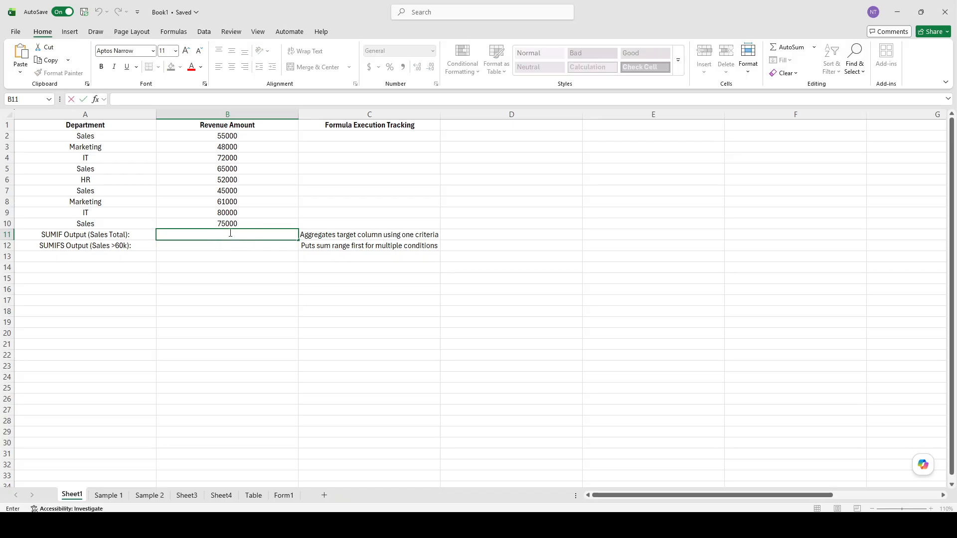
text(=SUMIF(A2:A10,"Sales",B2:B10))
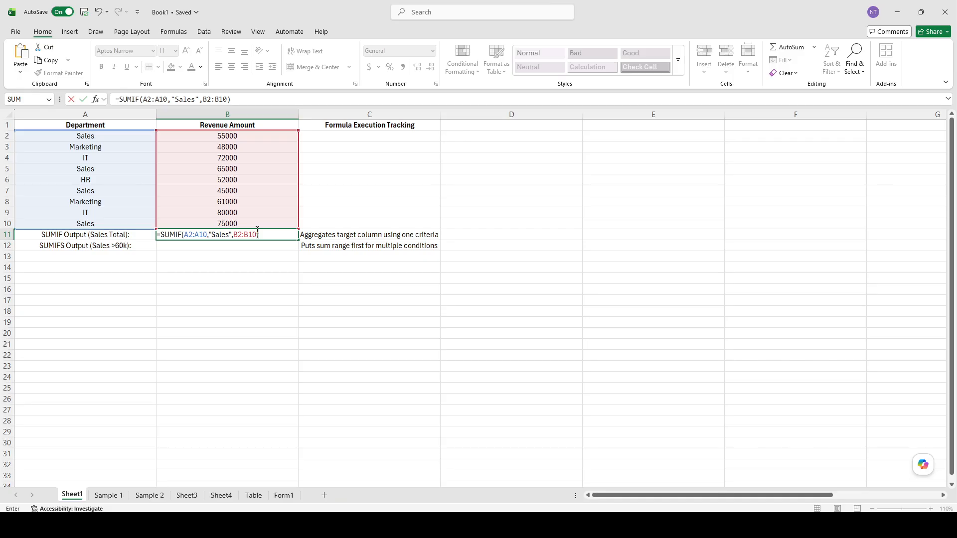
key(Return)
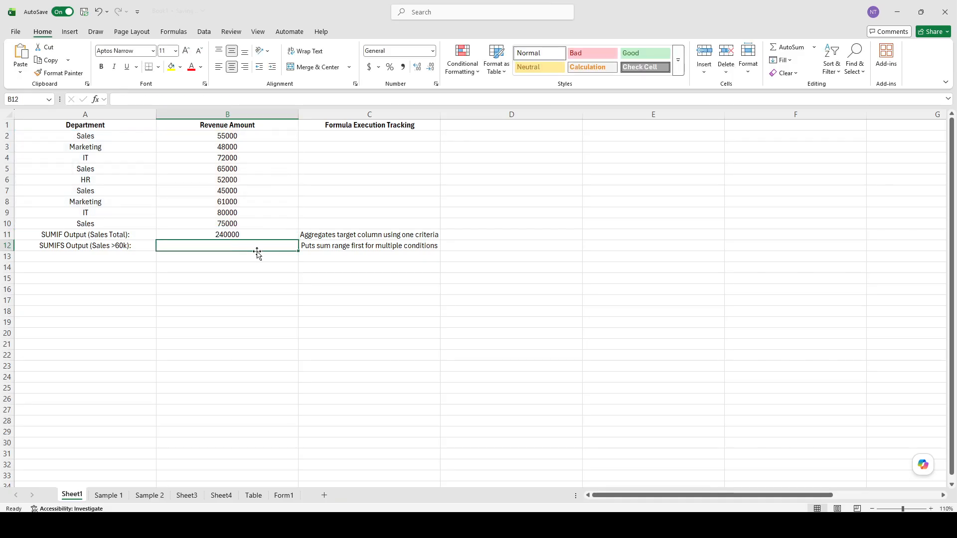
Make the SUMIF result in cell B11 bold.
click(237, 234)
double_click(238, 234)
click(278, 256)
click(257, 236)
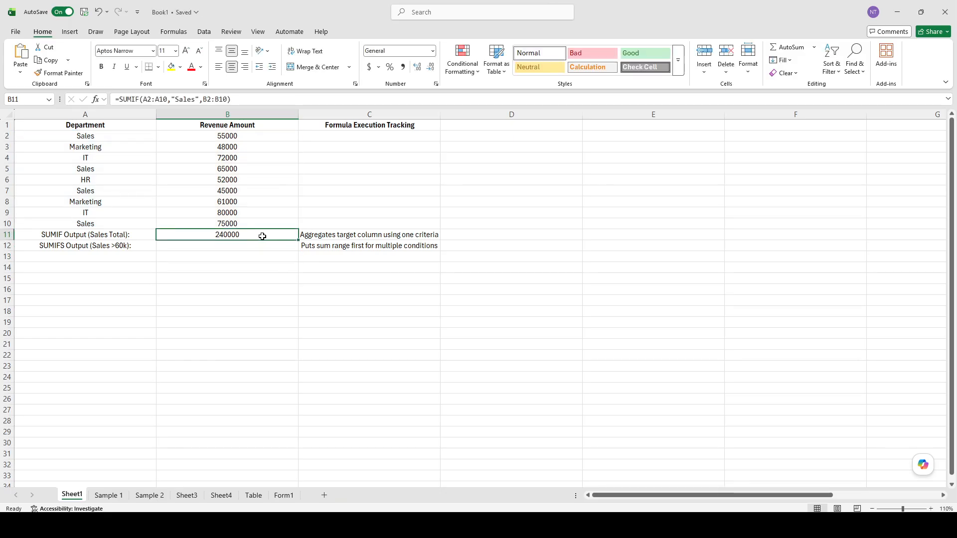
key(ctrl+b)
click(244, 246)
click(238, 236)
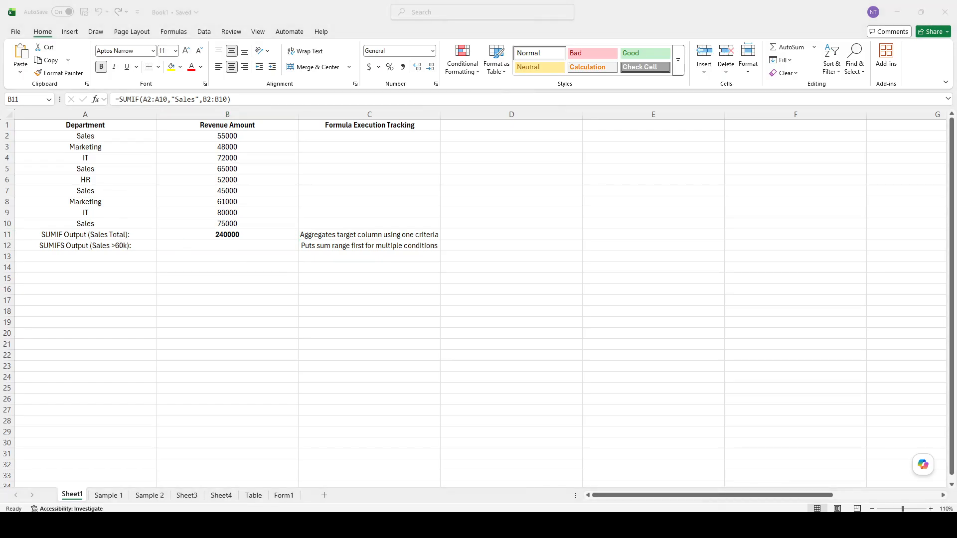
Enter the formula =SUMIFS(B2:B10,A2:A10,"Sales",B2:B10,">60000") in cell B12 to sum Sales revenue above 60000.
click(219, 237)
click(223, 245)
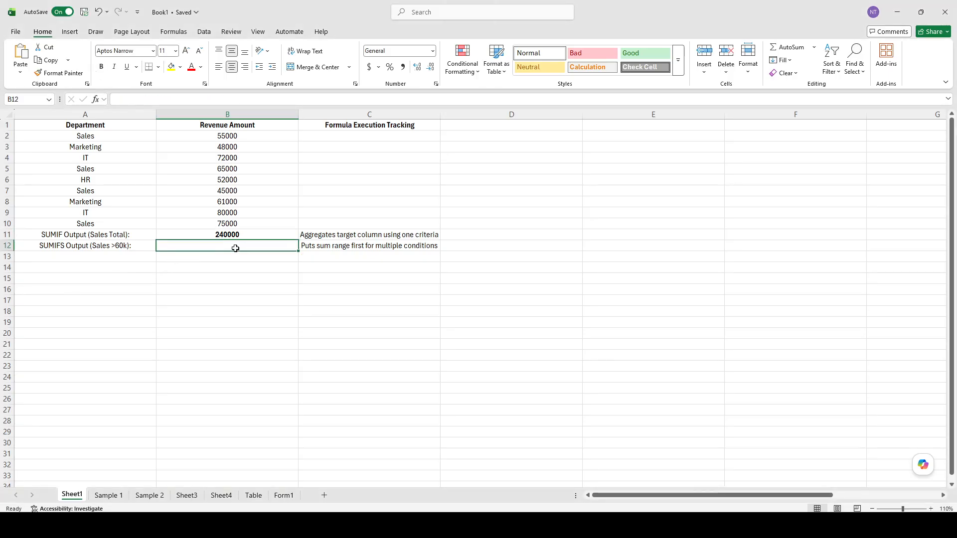
click(229, 255)
click(228, 243)
double_click(234, 246)
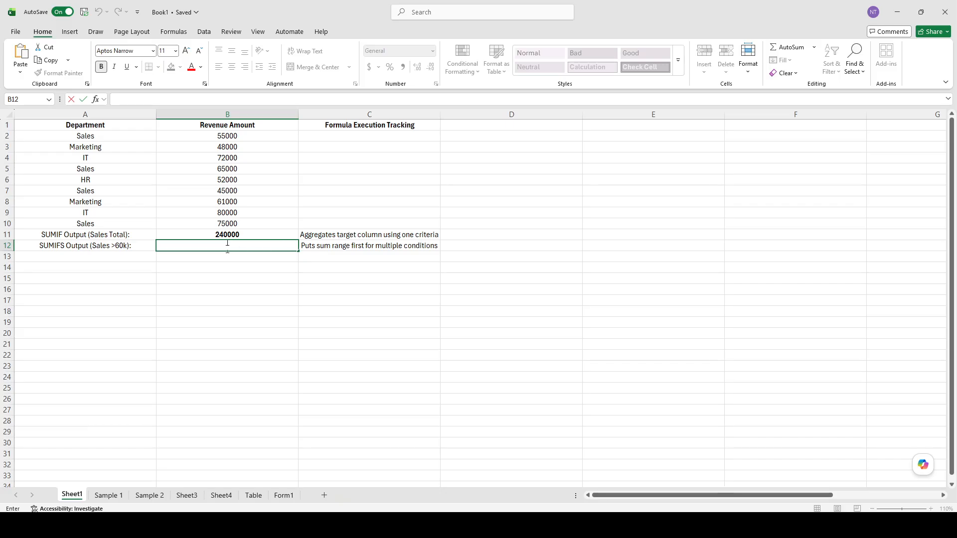
text(=SUMIFS(B2:B10,A2:A10,"Sales",B2:B10,">60000"))
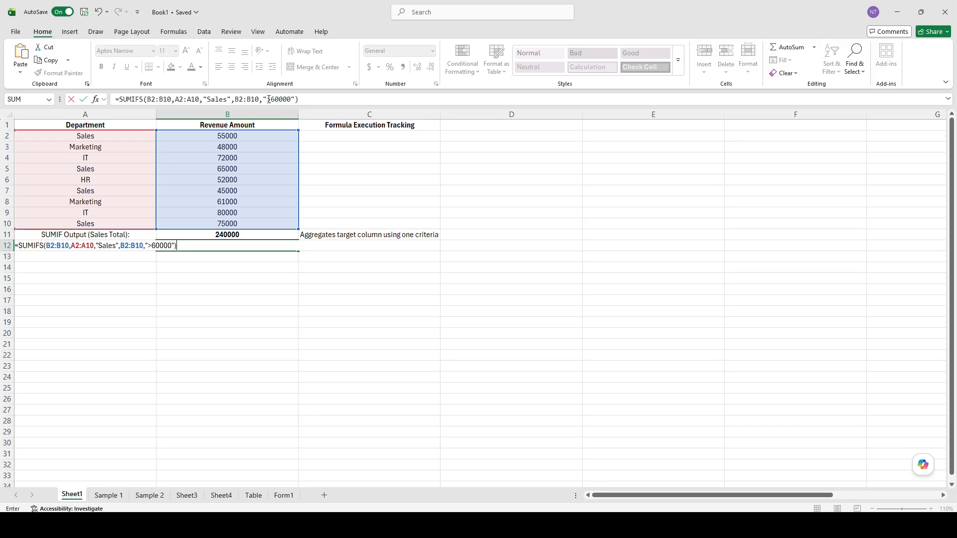
click(314, 98)
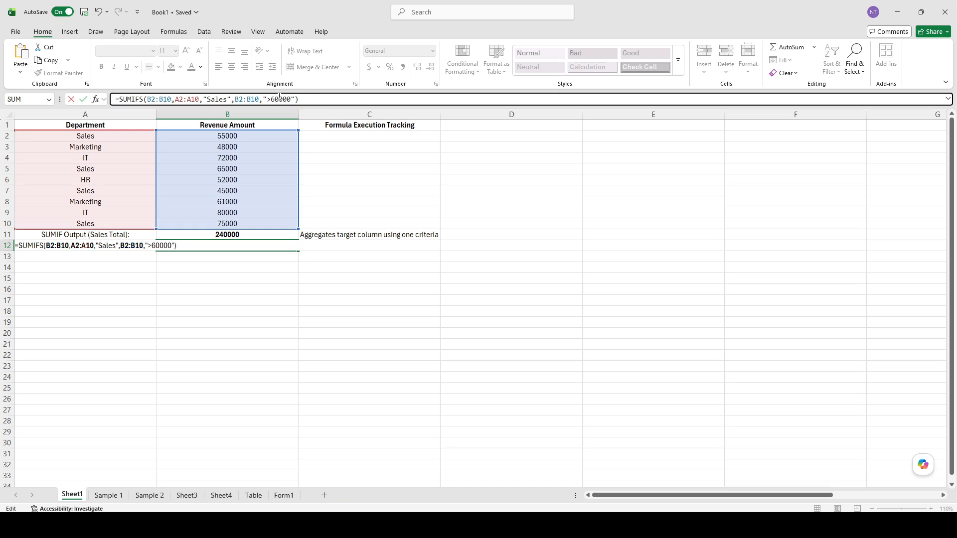
click(279, 99)
click(288, 98)
click(316, 98)
key(Return)
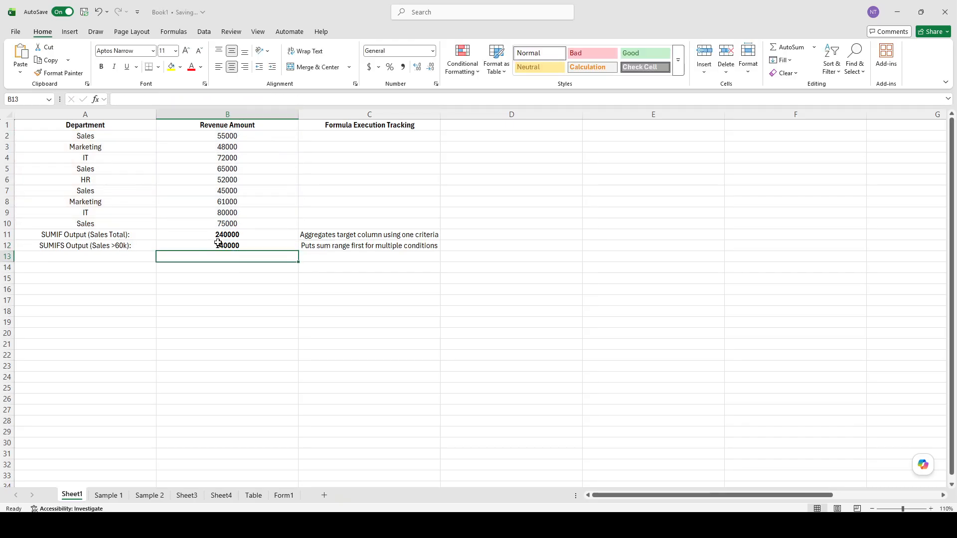
Examine the SUMIFS formula in B12, the SUMIF formula in B11 and their explanatory notes in column C.
click(229, 244)
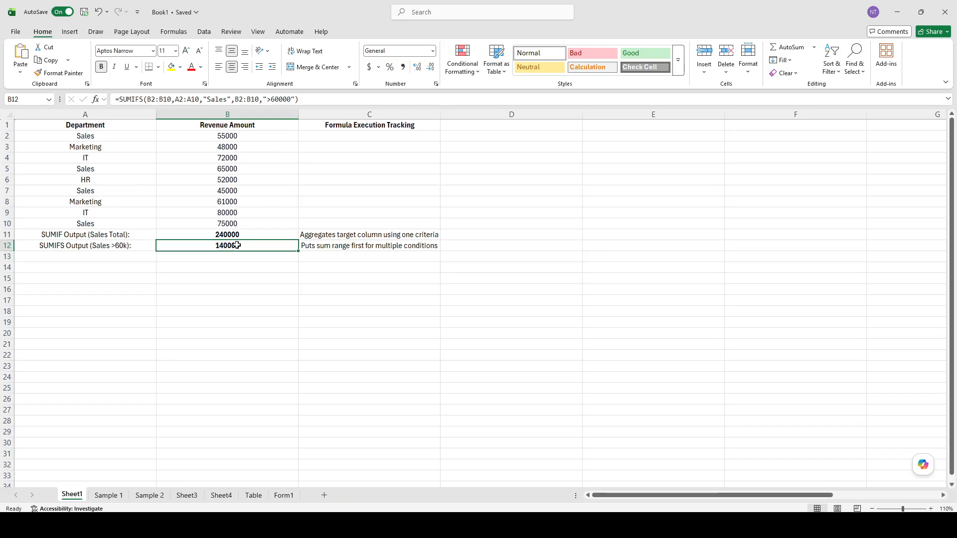
double_click(235, 246)
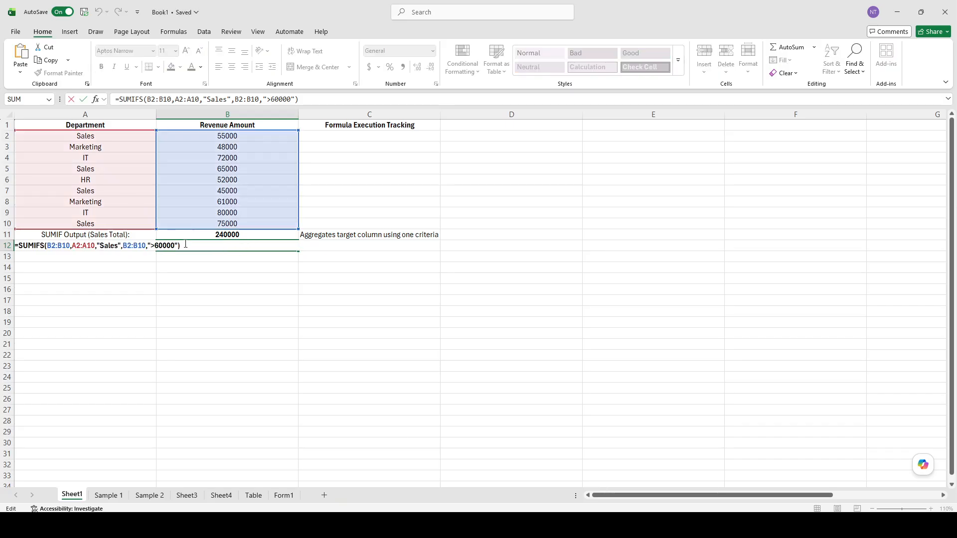
click(231, 268)
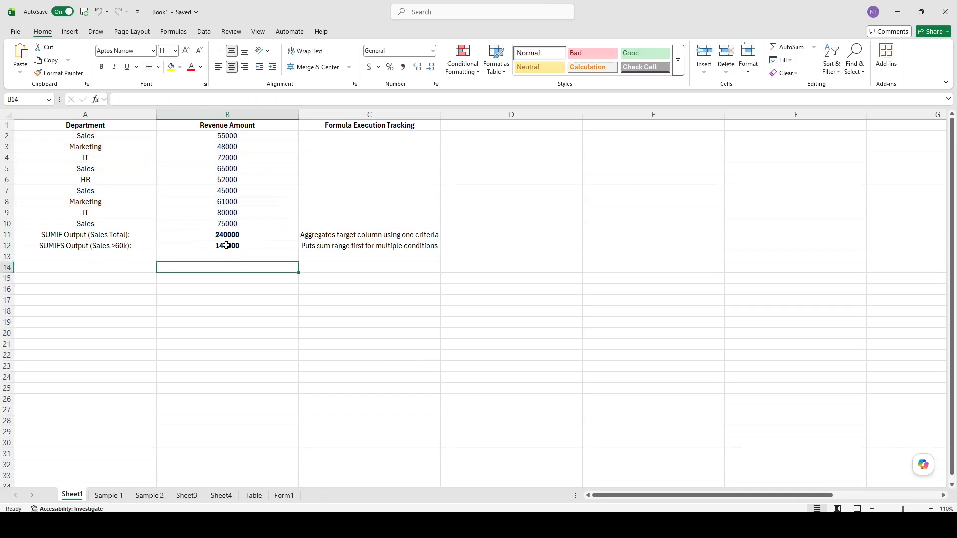
click(226, 245)
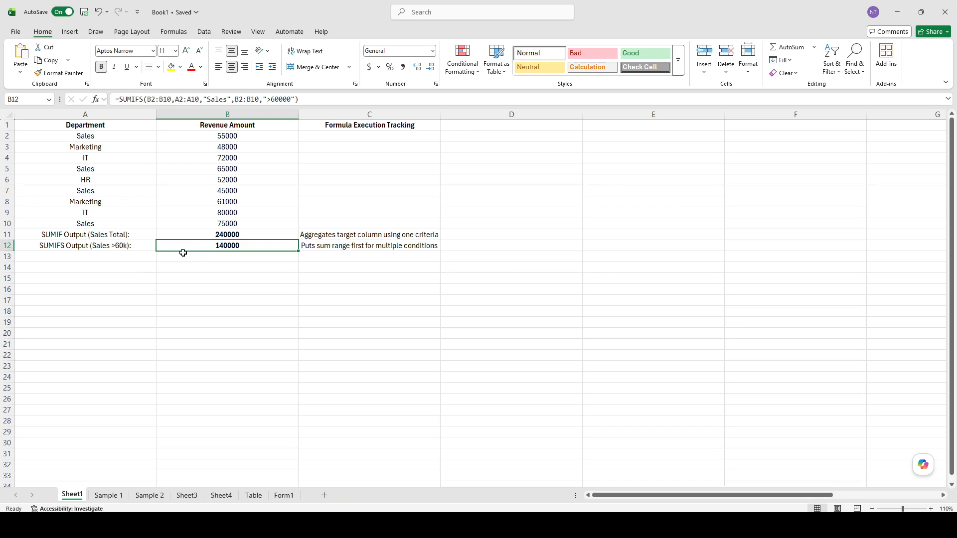
click(224, 273)
click(226, 248)
click(233, 235)
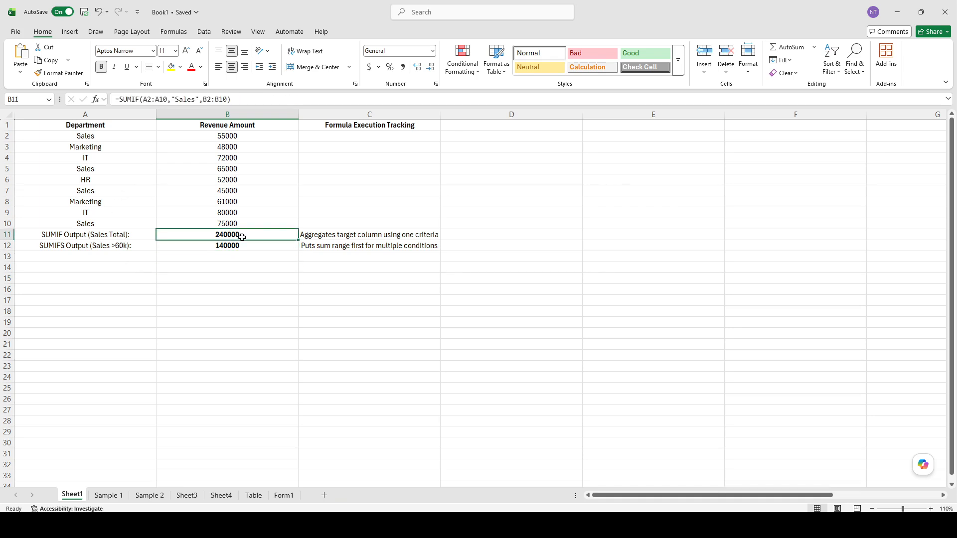
click(354, 245)
click(306, 235)
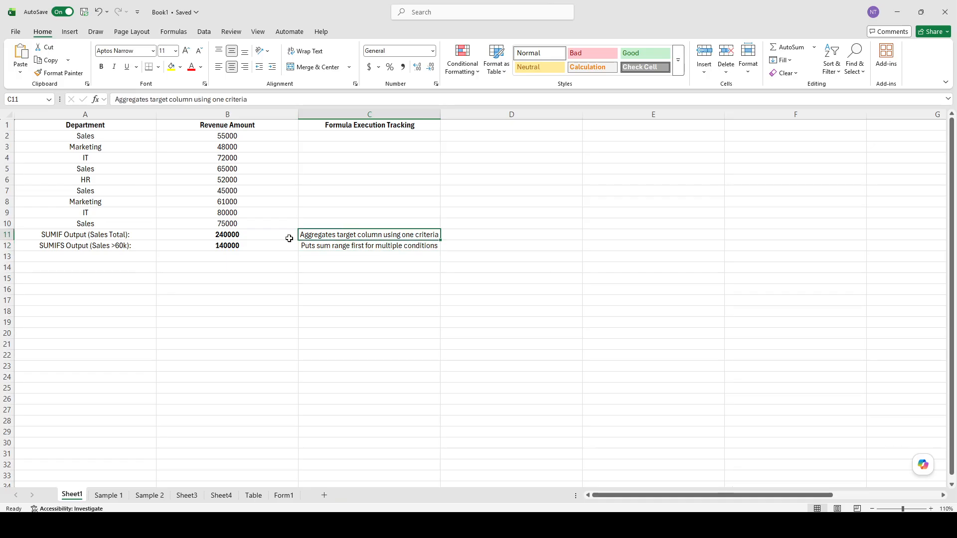
click(256, 232)
key(Down)
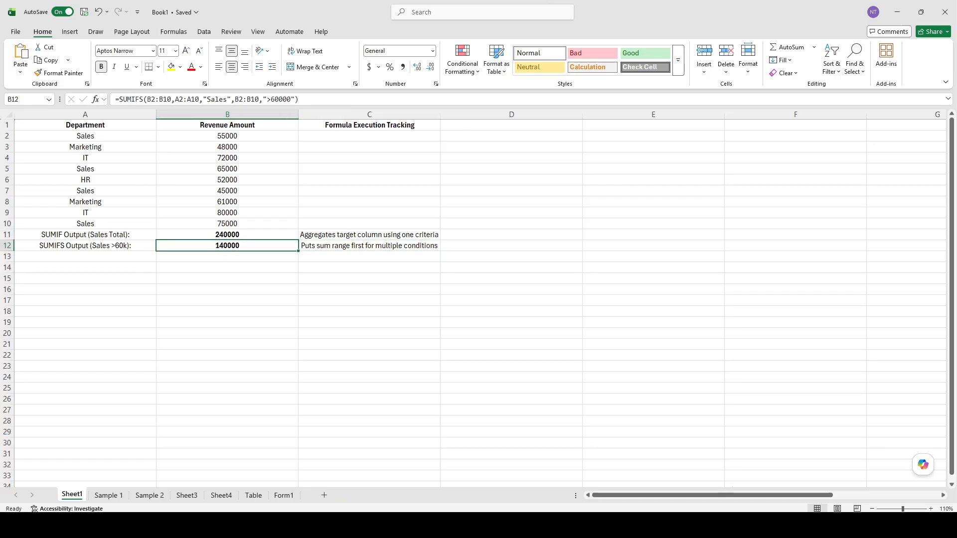